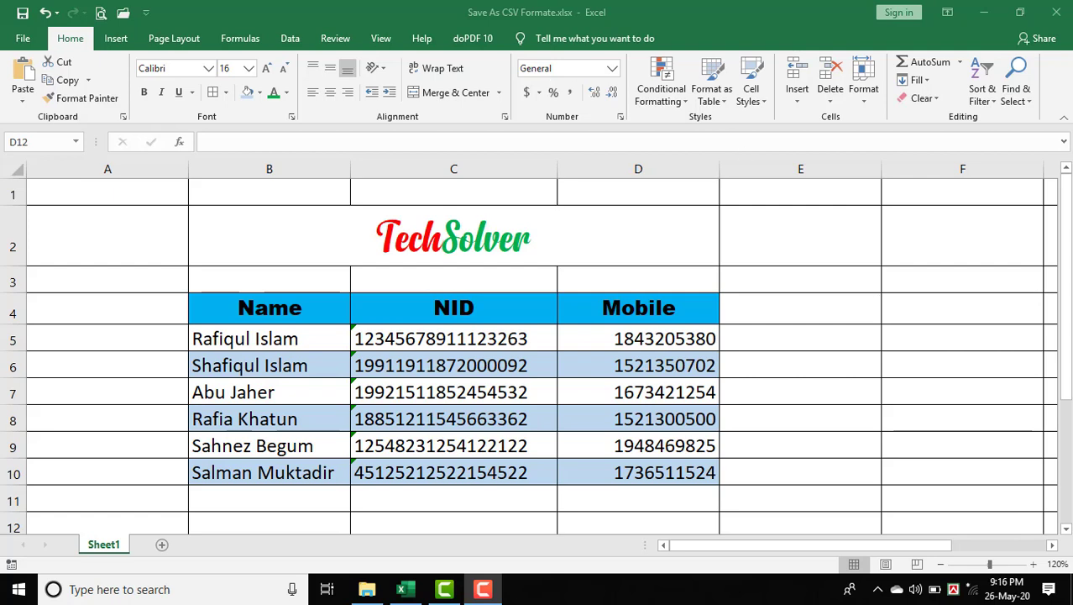
Save the workbook as 'Save As CSV Formate.csv' in CSV (Comma delimited) format and dismiss the data-loss warning
click(22, 39)
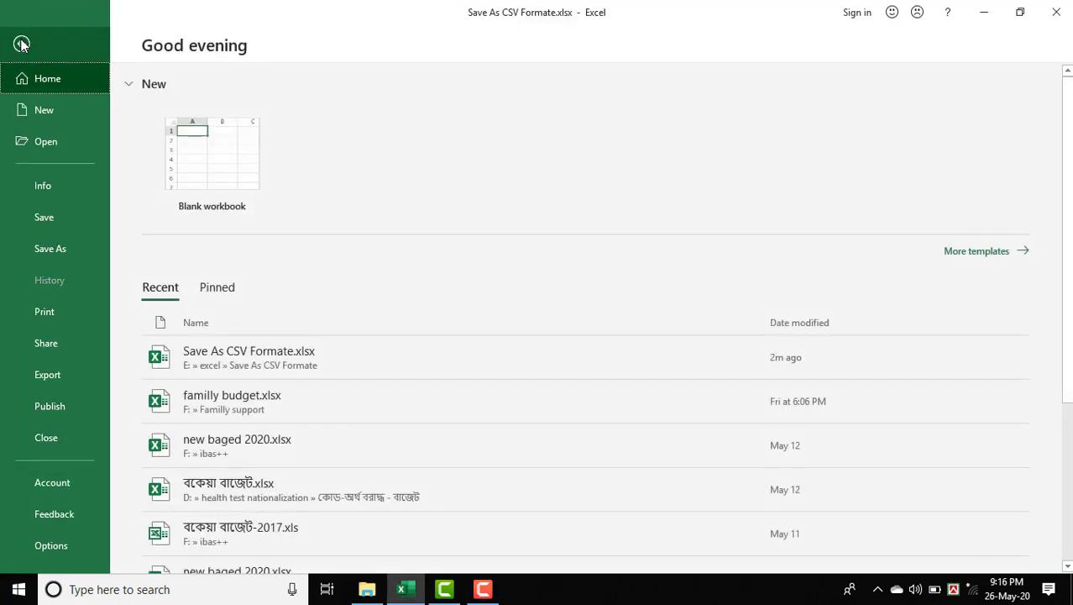
click(56, 252)
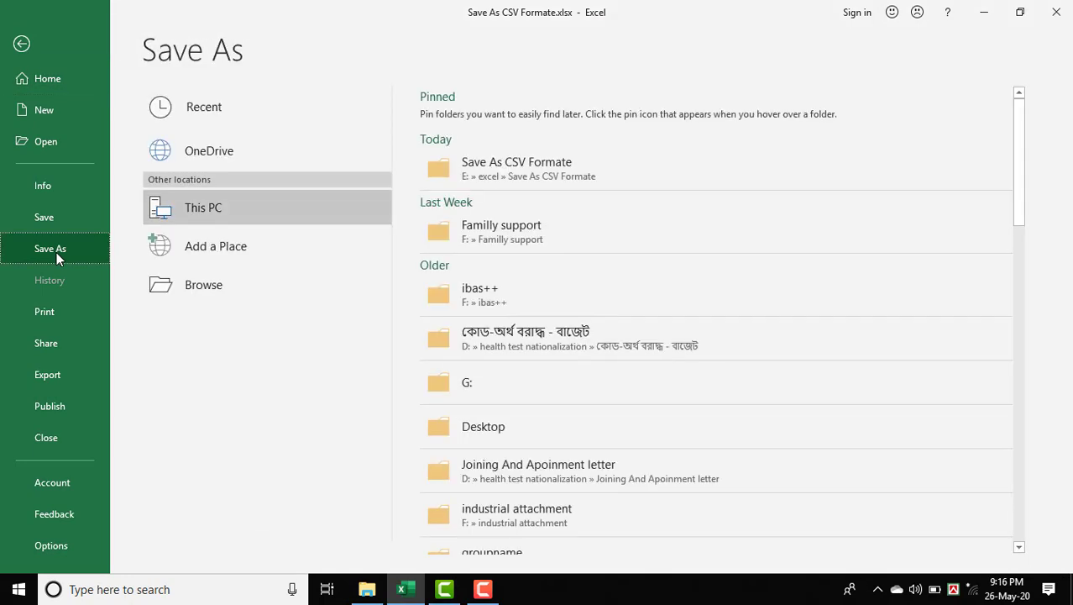
click(189, 288)
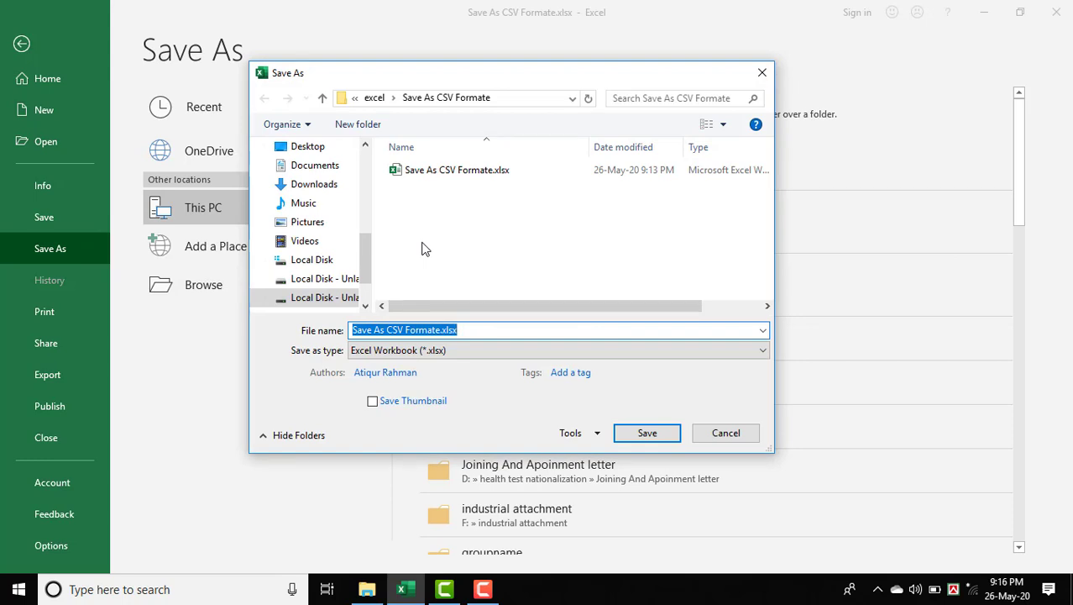
click(452, 175)
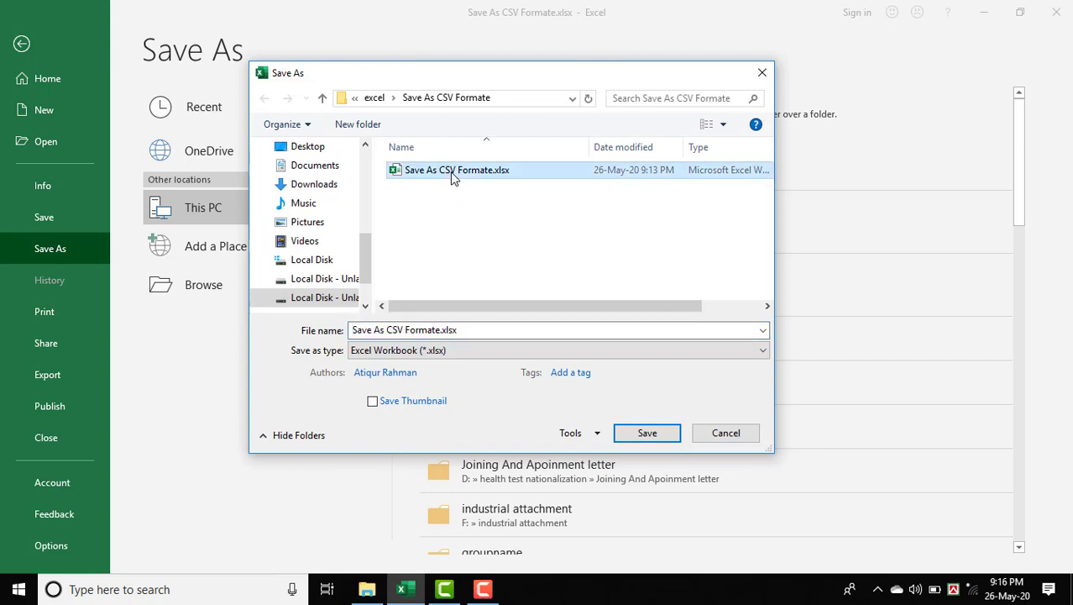
click(451, 353)
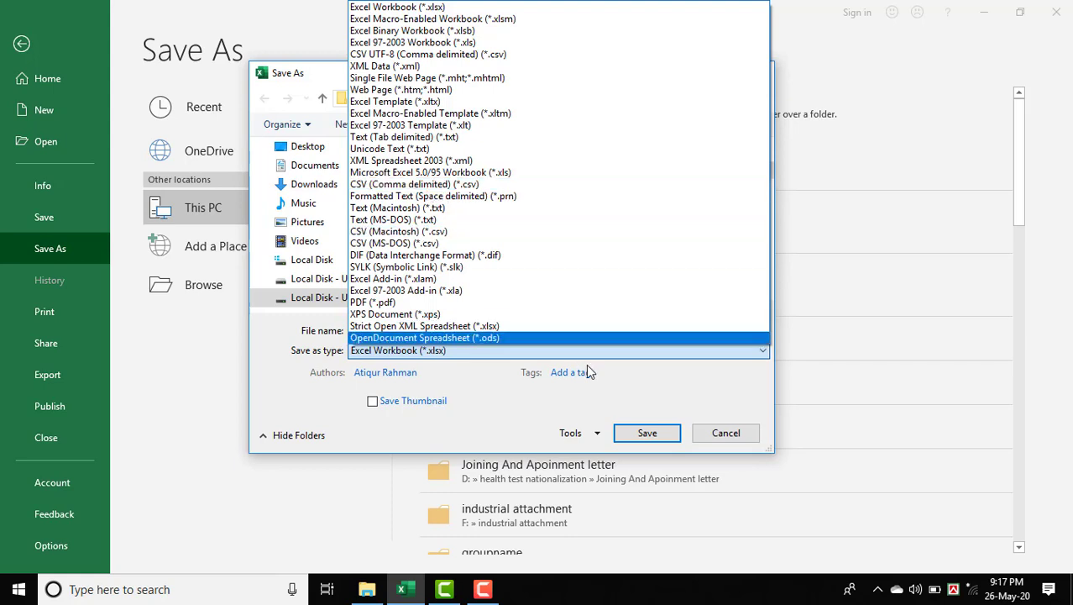
click(450, 184)
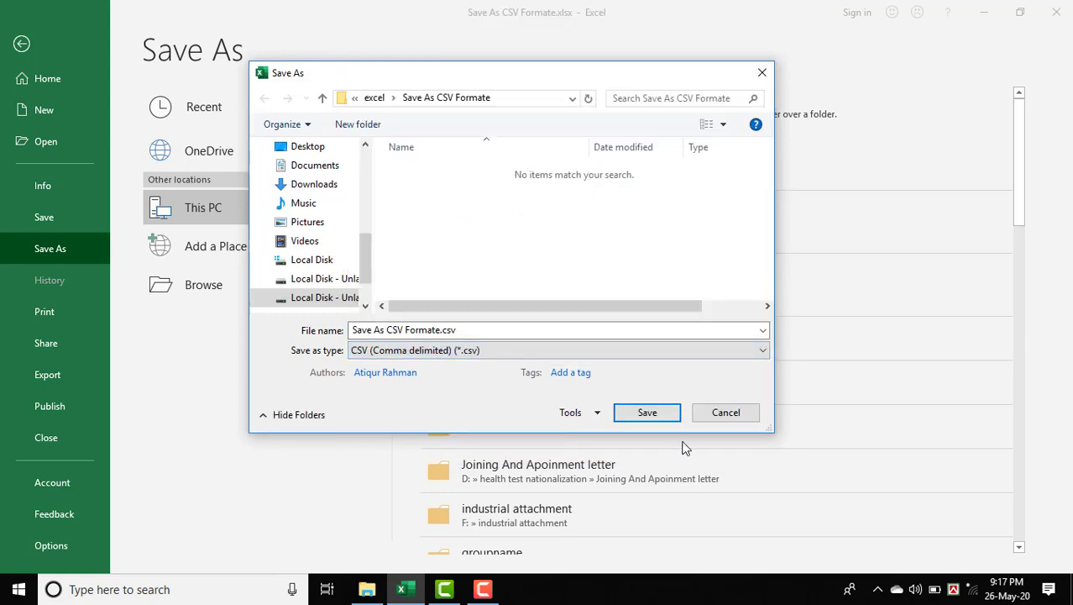
click(654, 415)
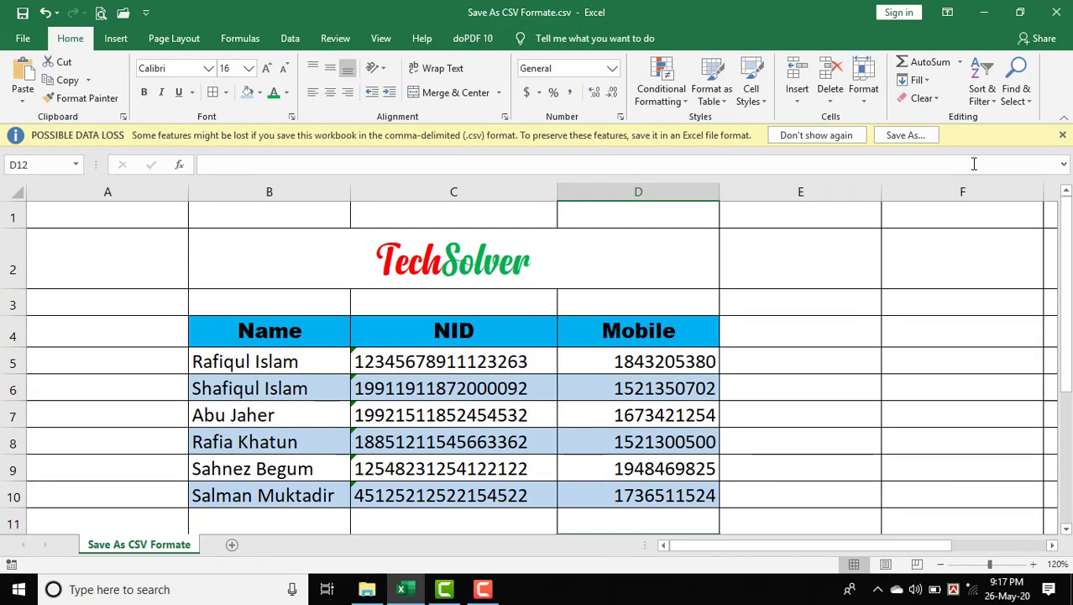
click(1062, 136)
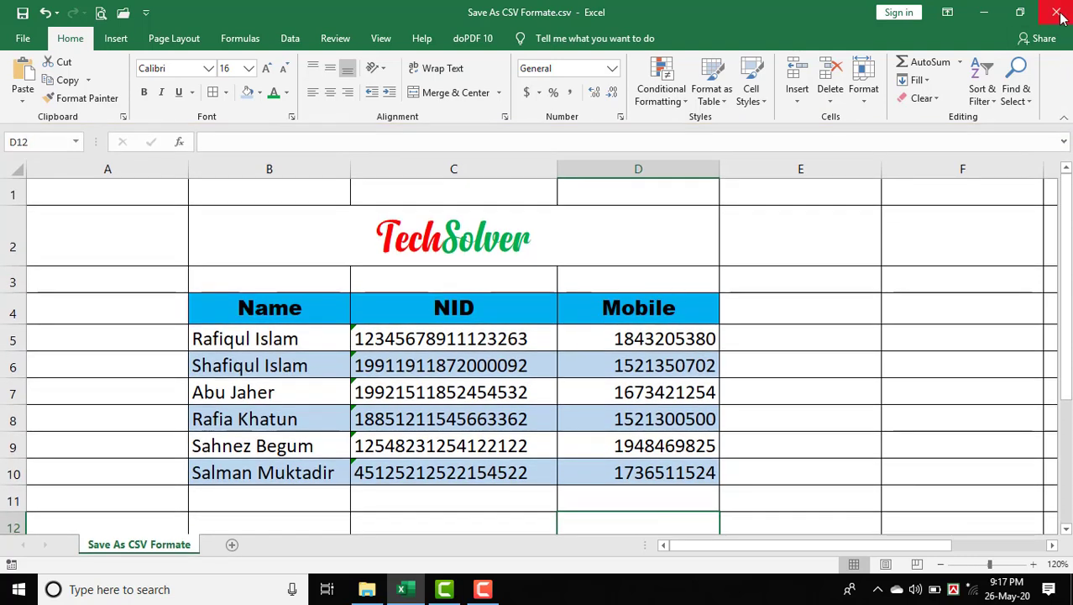
Close Excel and open the excel folder on Local Disk Unlabeled Volume 2
click(1060, 14)
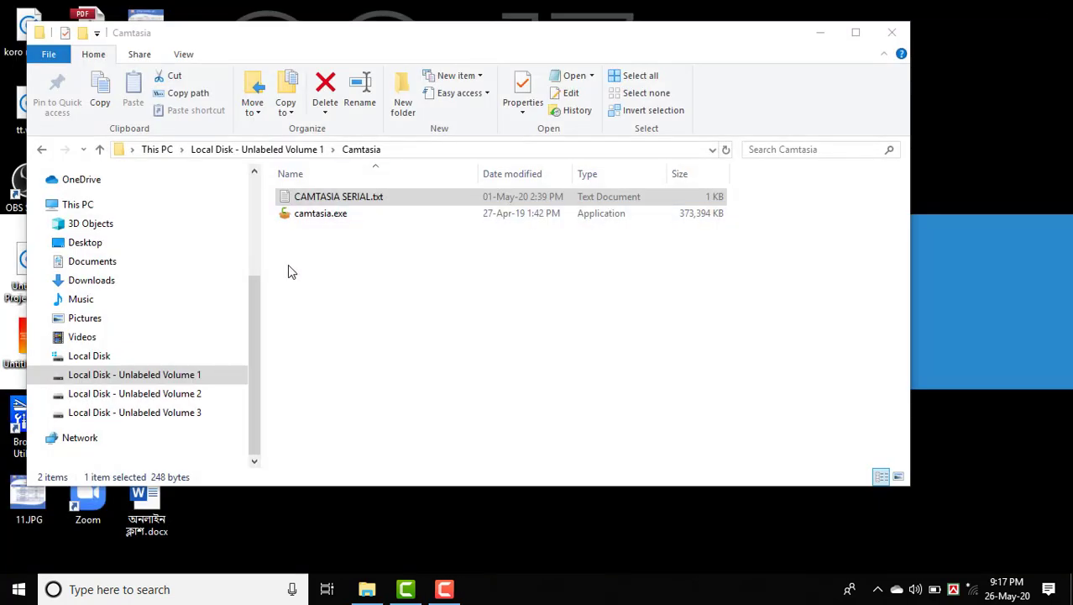
click(155, 401)
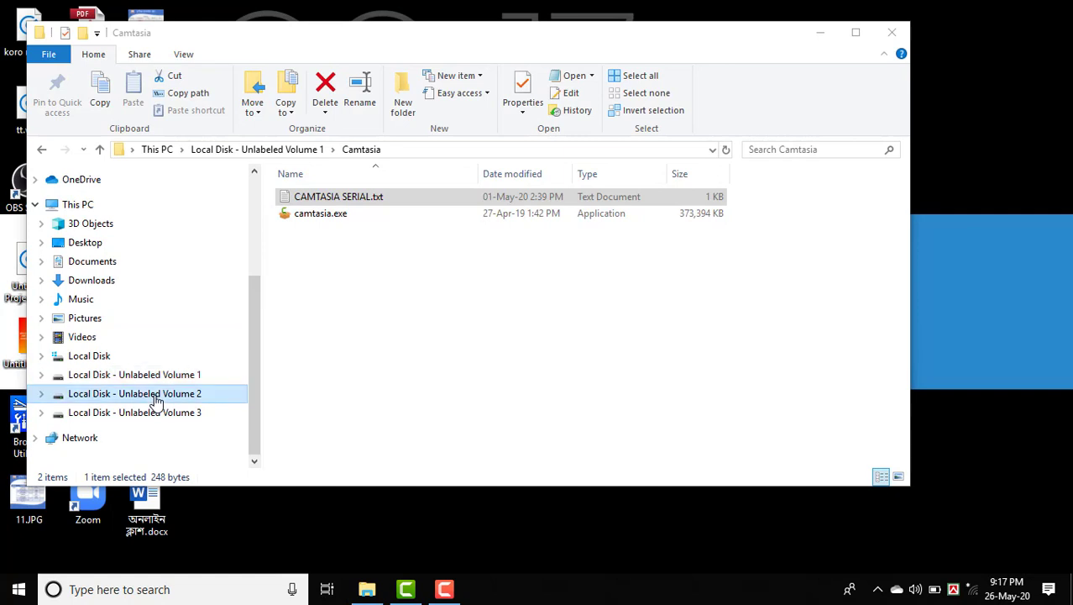
click(329, 348)
text(excel)
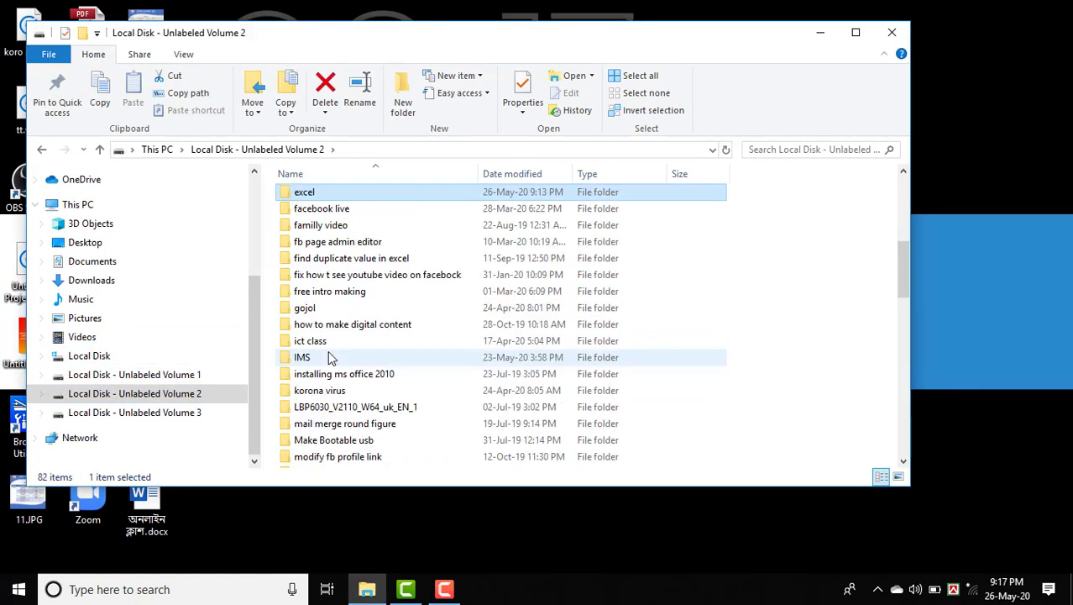
double_click(319, 198)
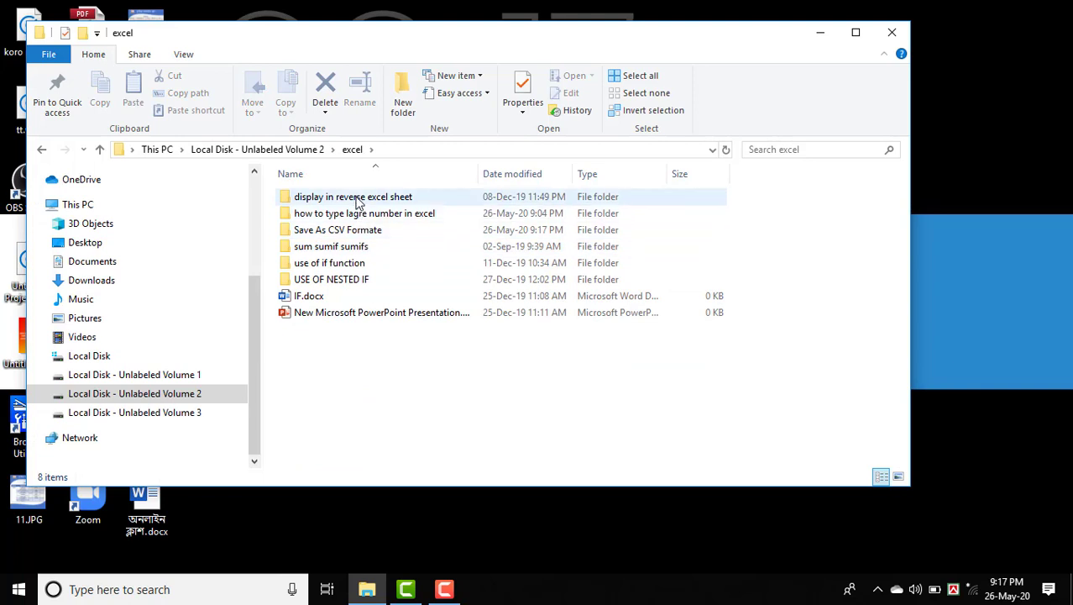
Open the Save As CSV Formate folder and select the .xlsx workbook and the new .csv file
double_click(357, 197)
click(100, 149)
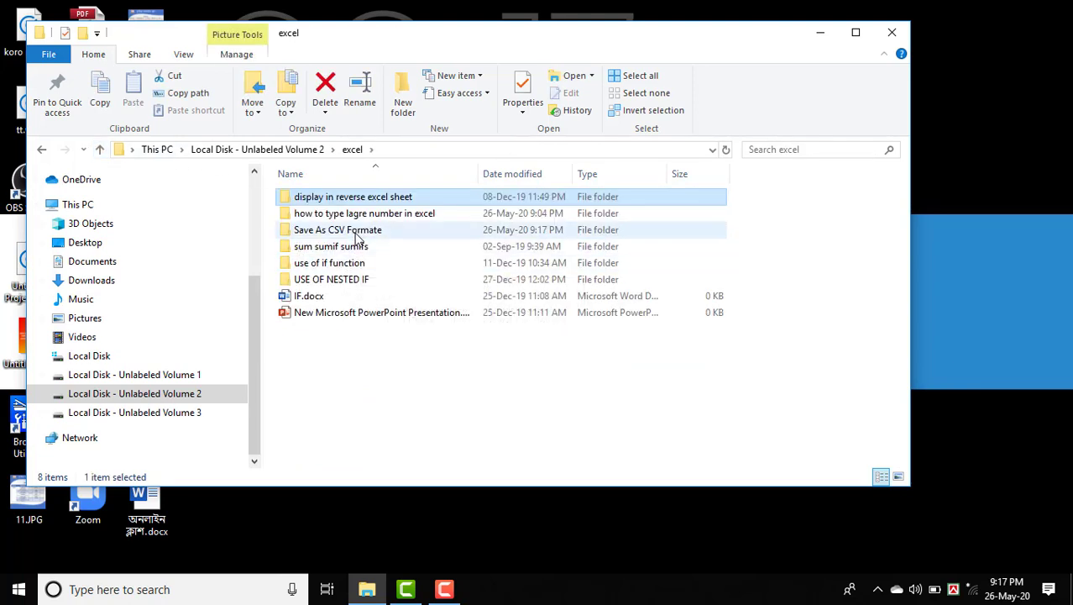
double_click(357, 235)
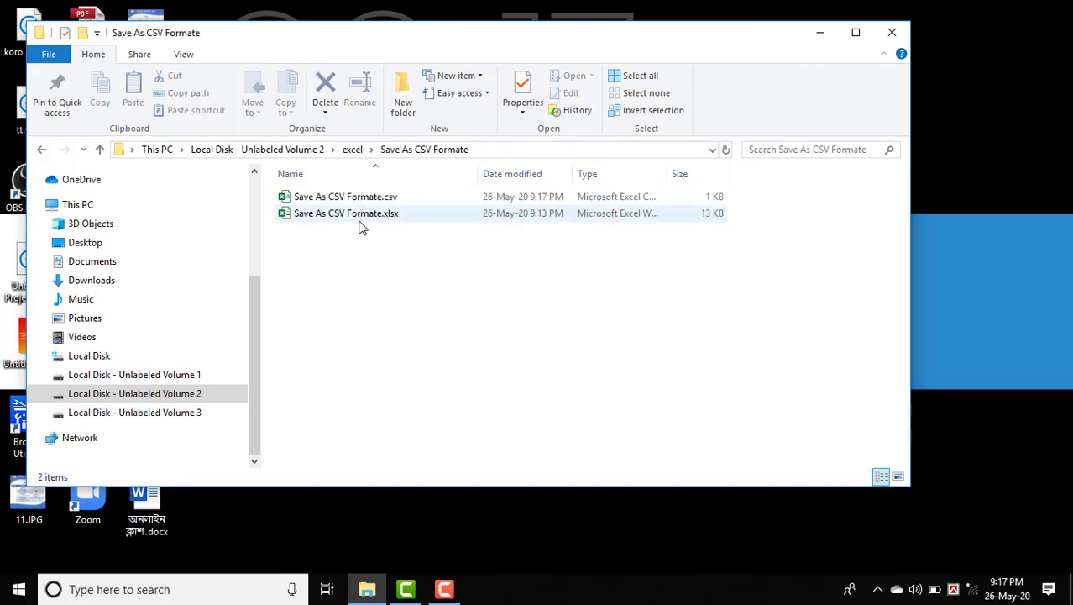
click(352, 220)
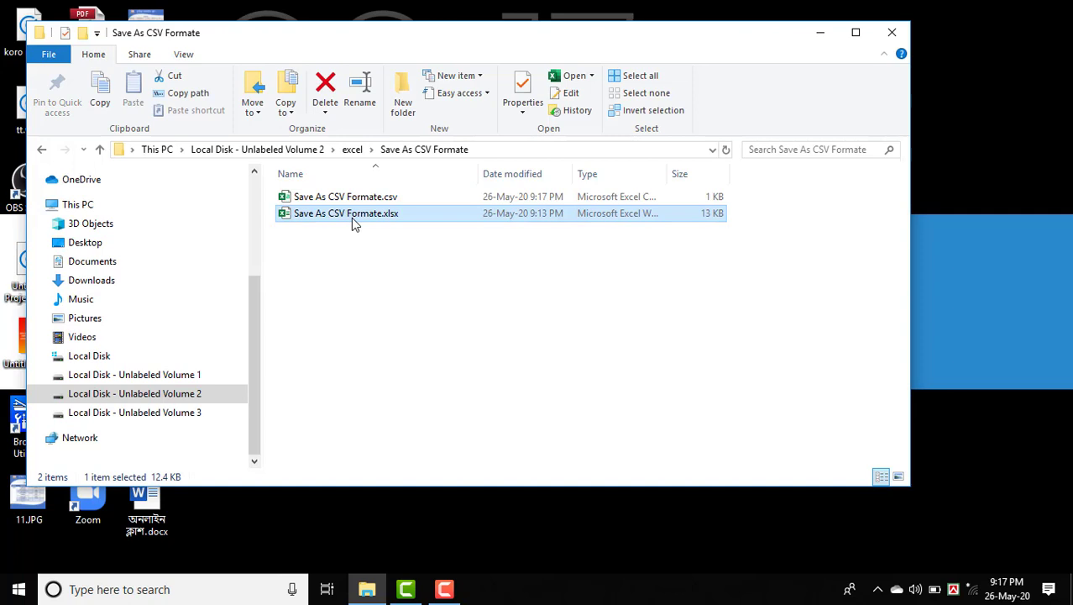
click(671, 204)
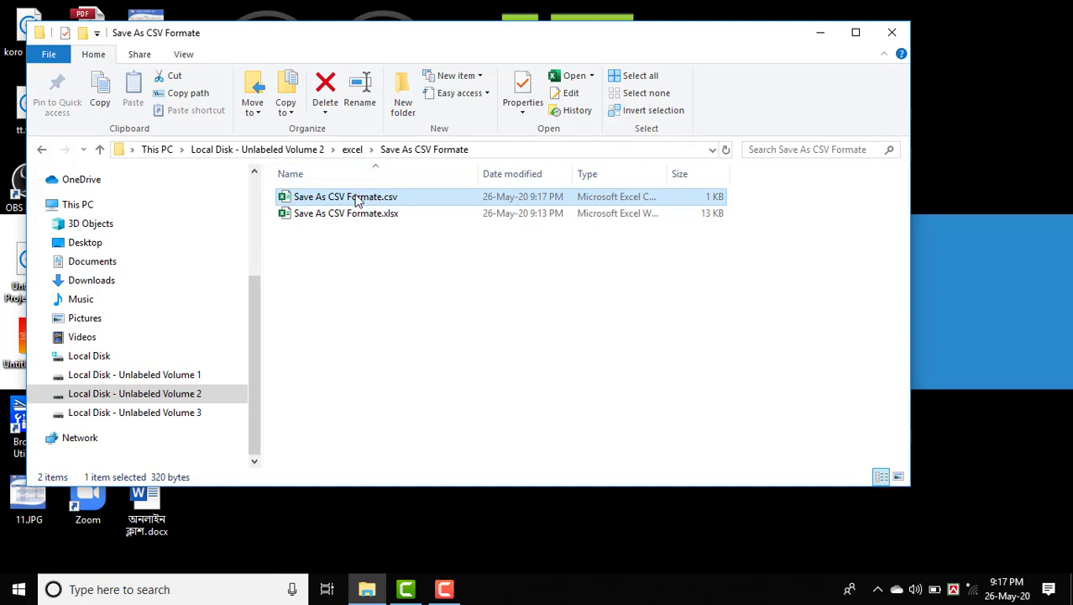
mouse_move(346, 196)
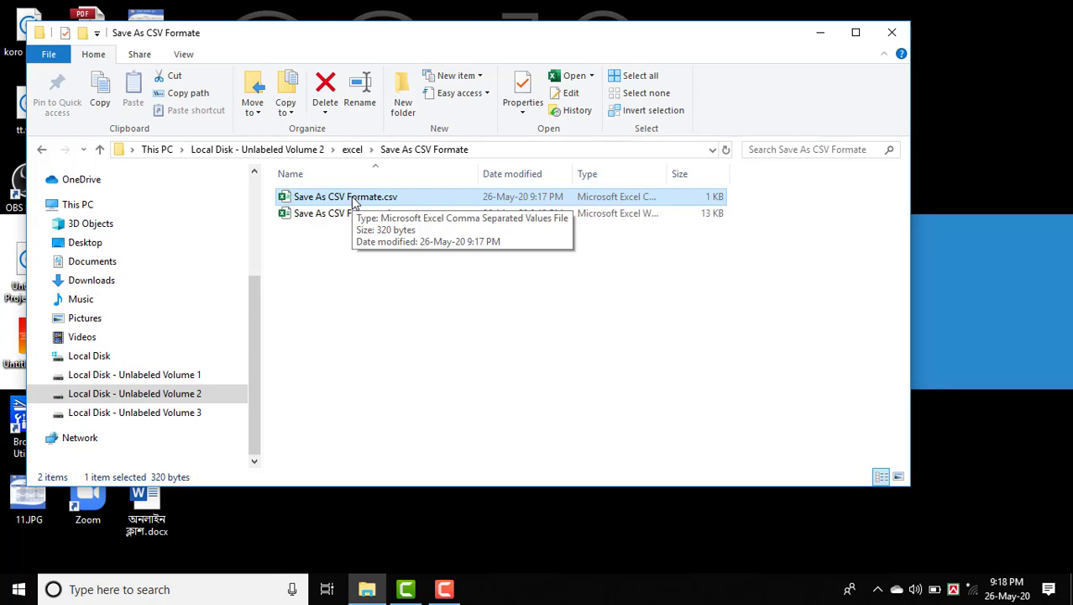
Open Save As CSV Formate.csv in Notepad, maximized
right_click(353, 200)
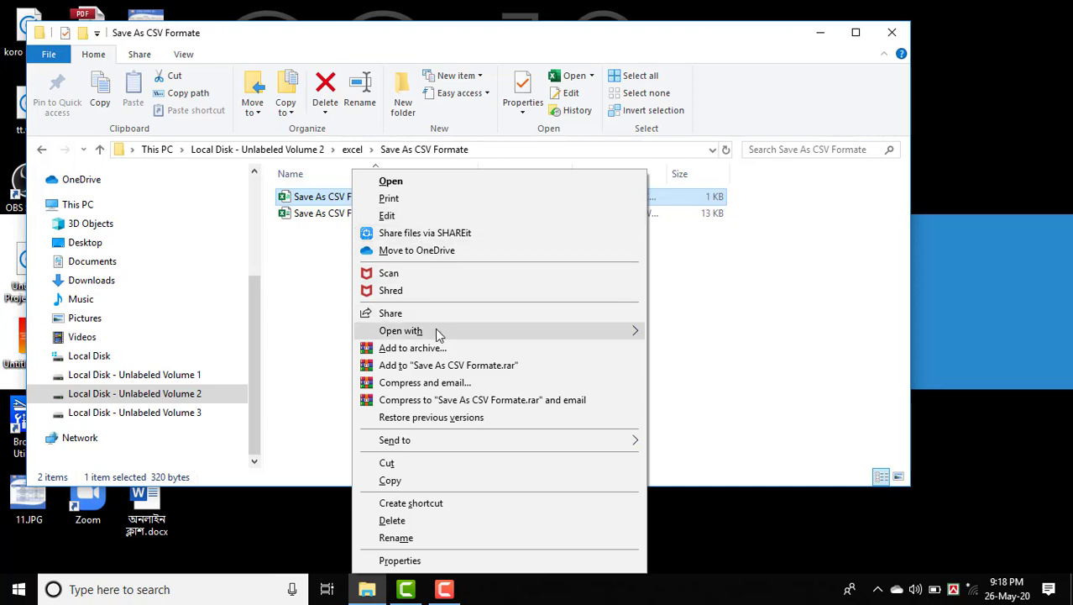
mouse_move(400, 330)
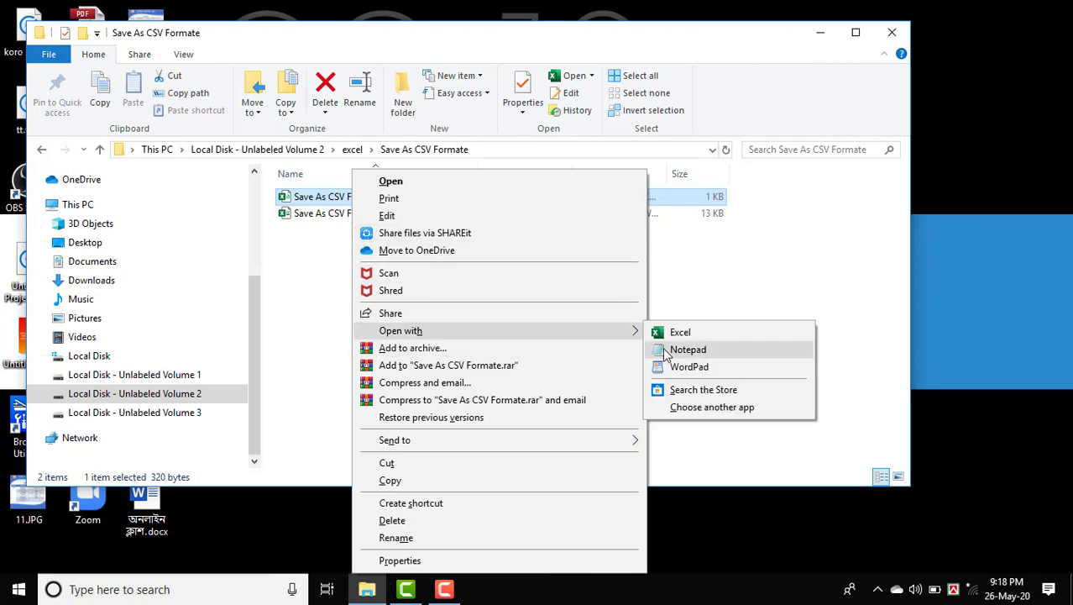
click(664, 350)
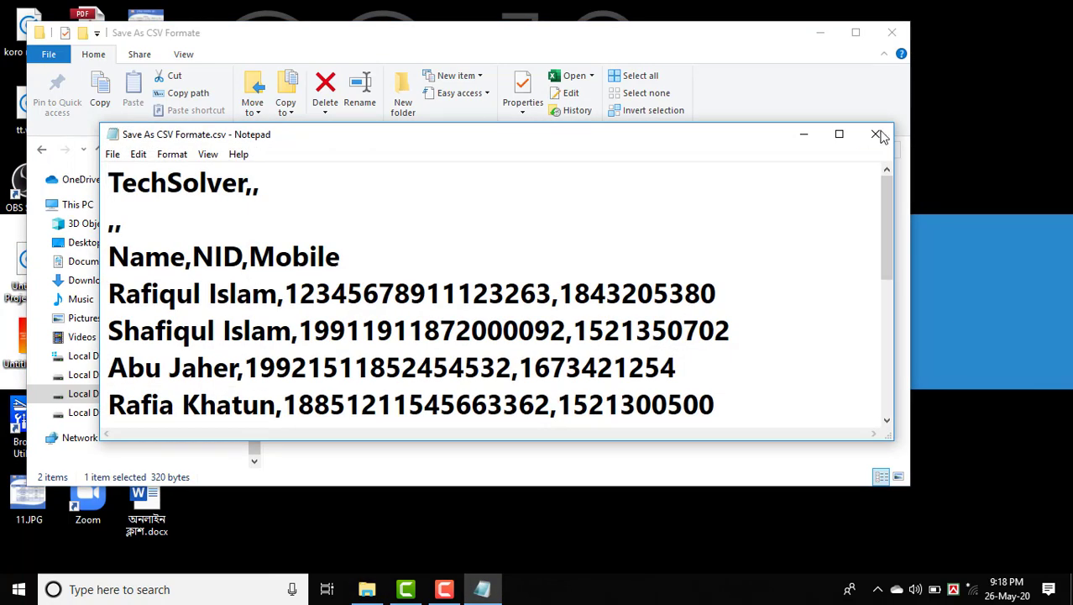
click(842, 136)
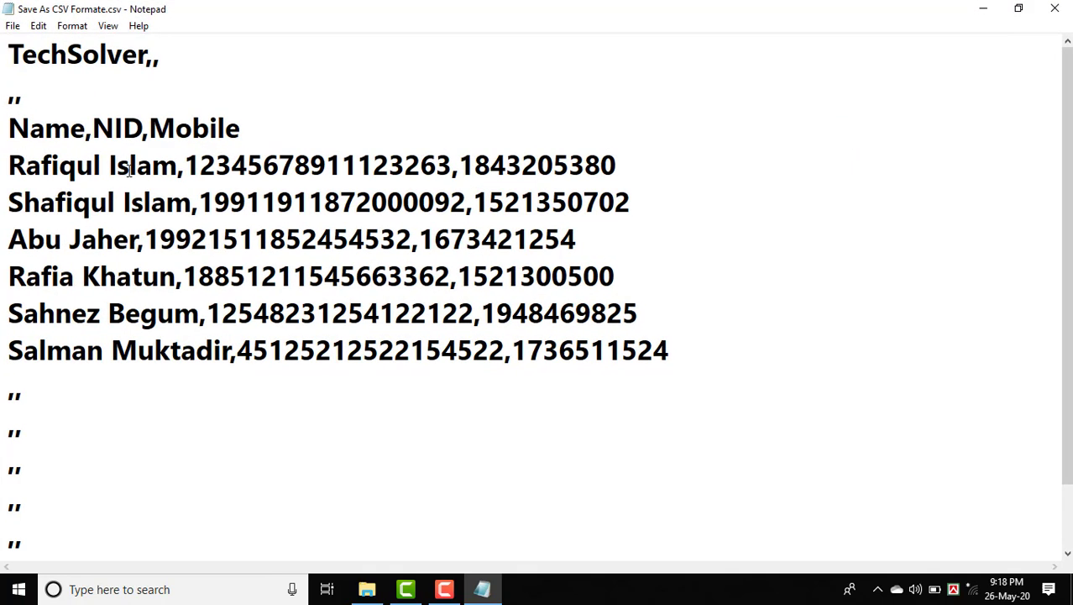
Highlight the first row's name and NID to show the comma separators, then close Notepad
click(179, 166)
drag(179, 166, 8, 166)
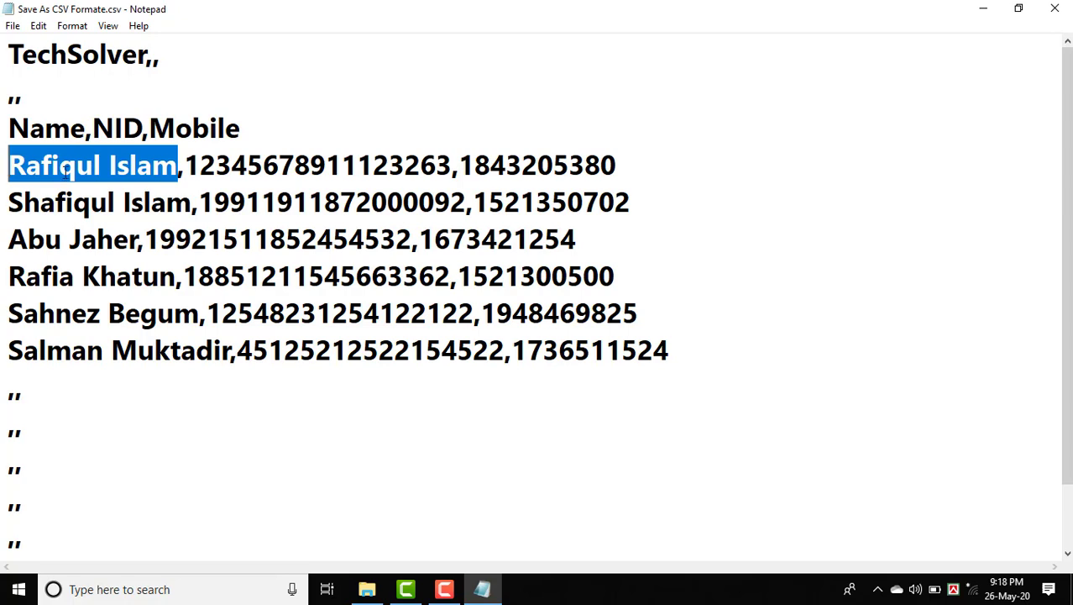
drag(186, 174, 473, 176)
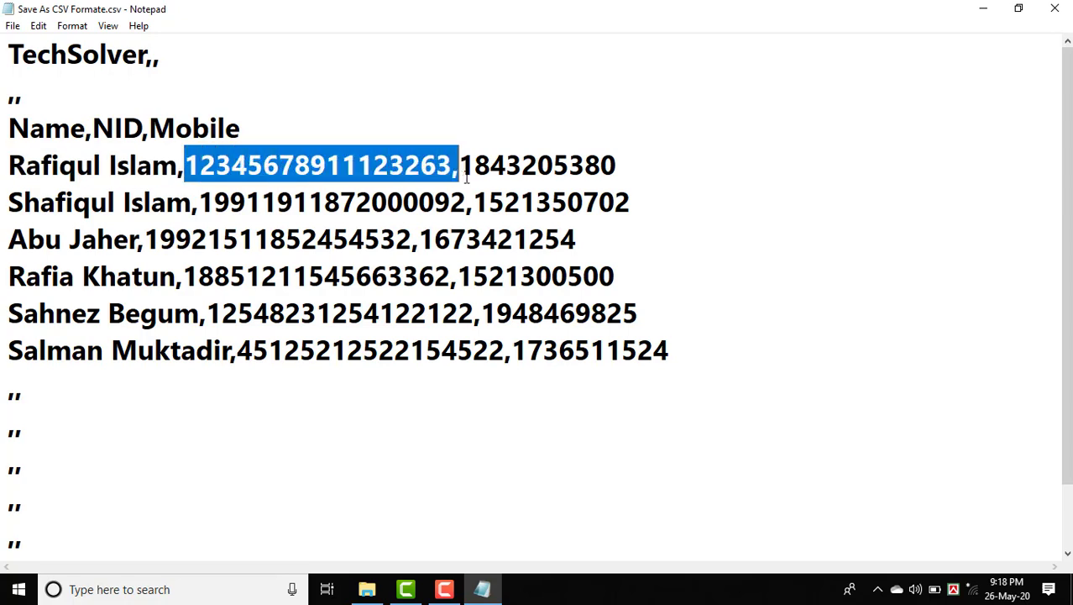
click(1053, 10)
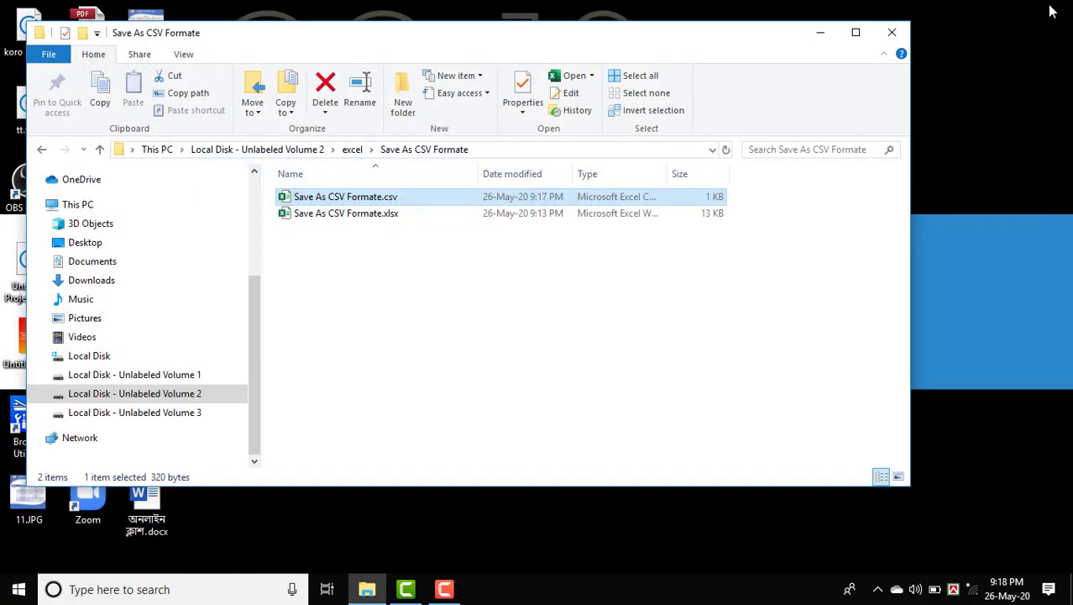
Reopen Save As CSV Formate.xlsx and make the row 7 entry (B7:D7) bold and italic
double_click(320, 217)
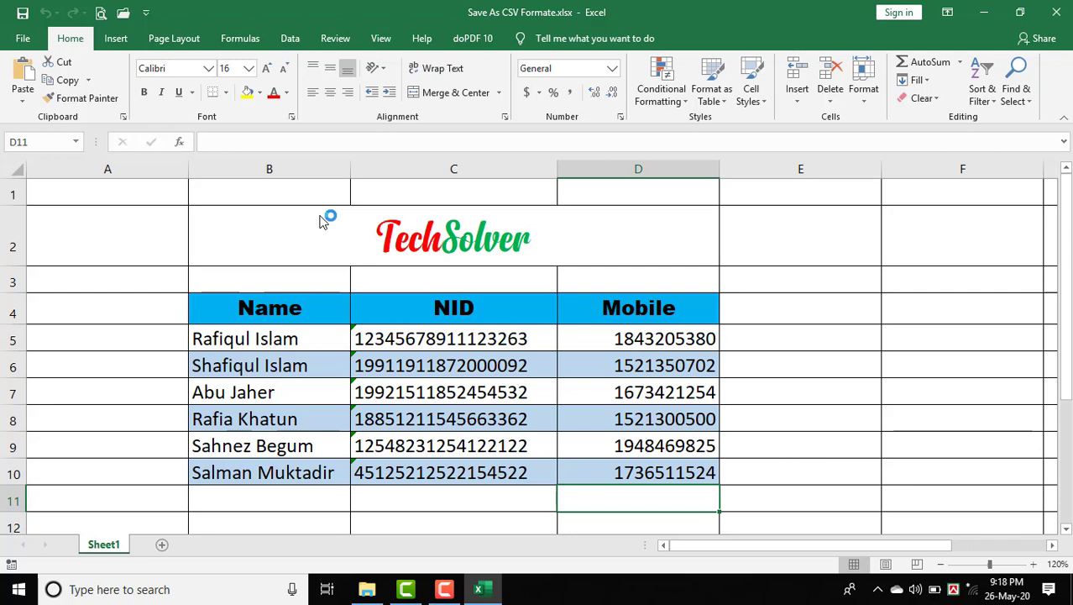
click(266, 310)
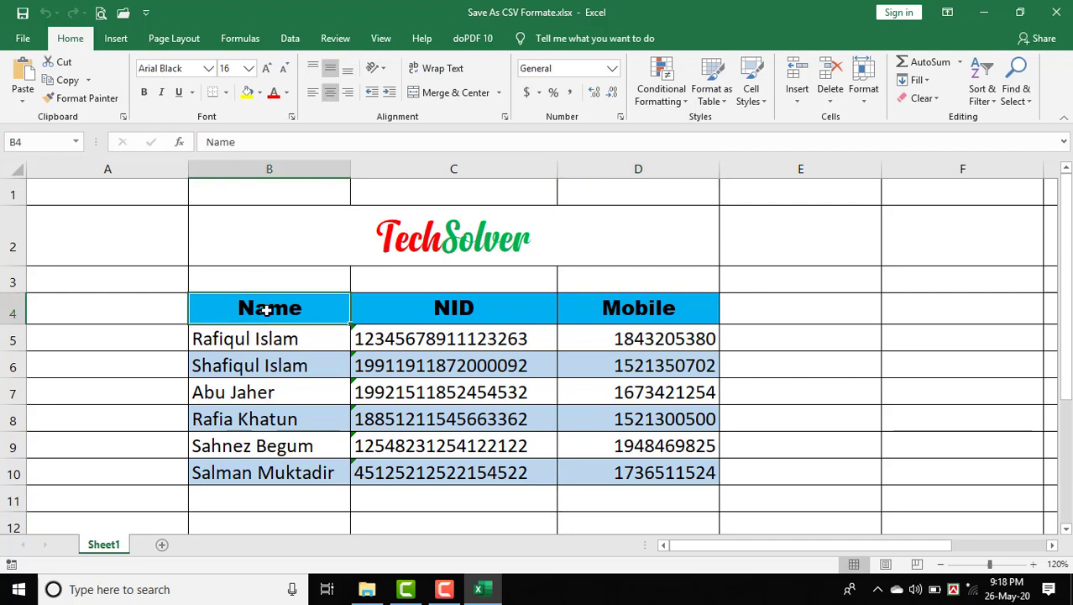
drag(266, 310, 631, 311)
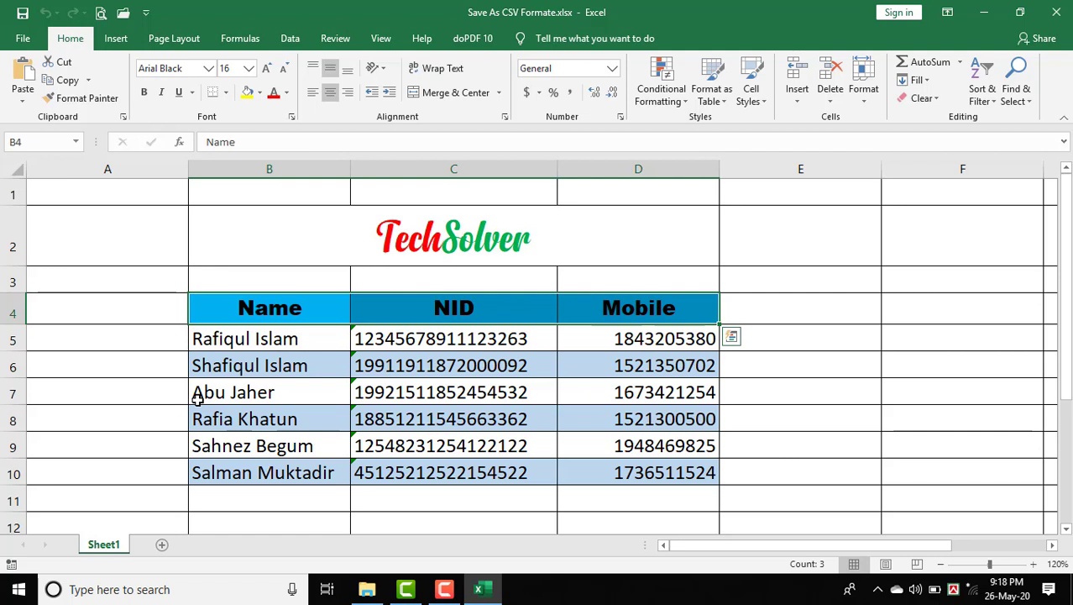
drag(203, 399, 617, 390)
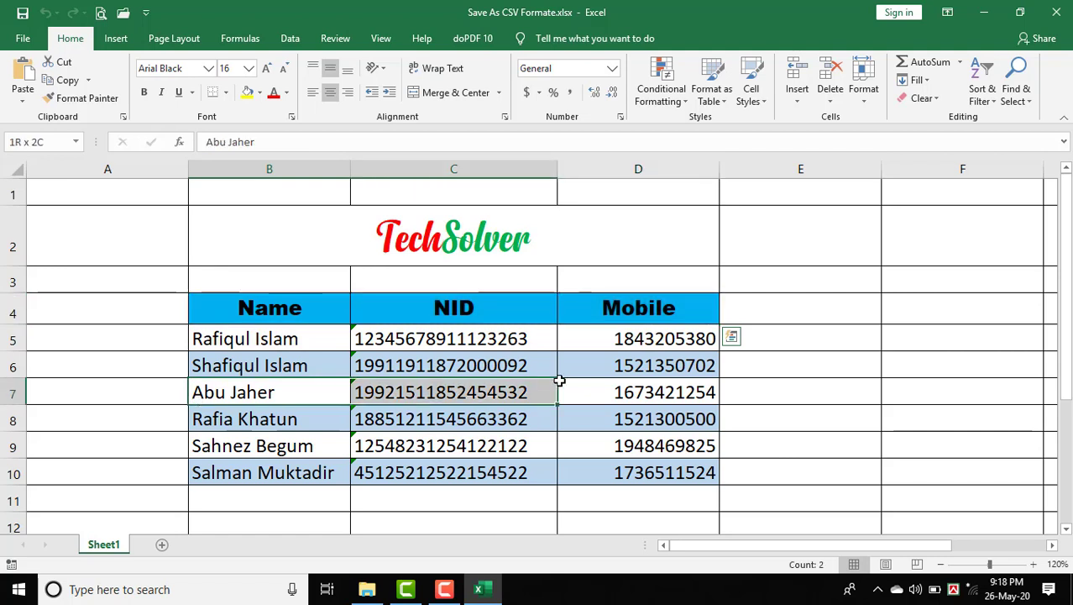
click(162, 93)
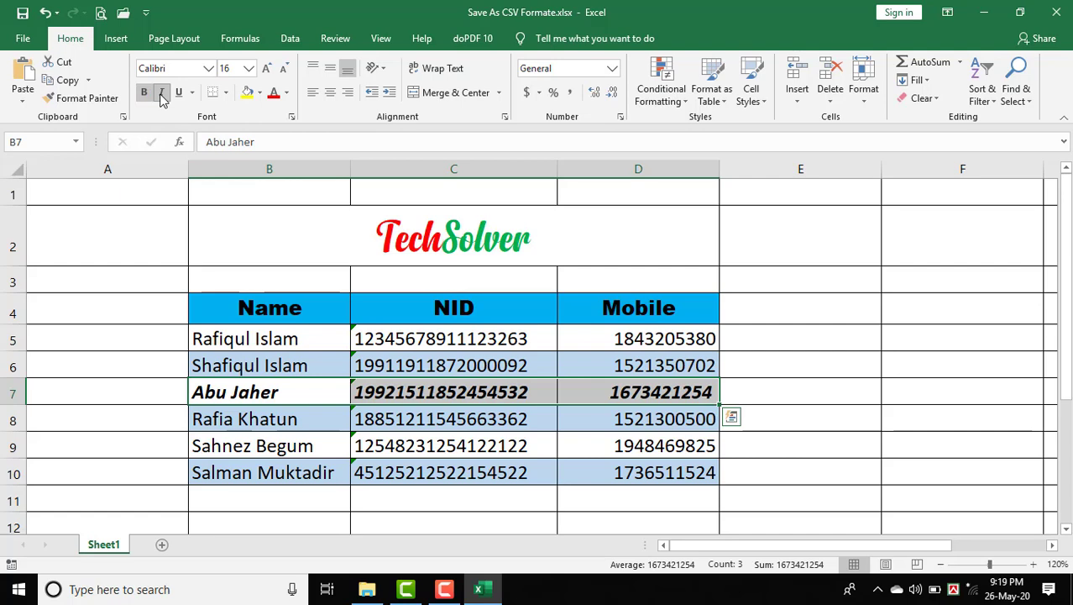
Resave as CSV (Comma delimited), replacing the existing Save As CSV Formate.csv, then close Excel
click(38, 44)
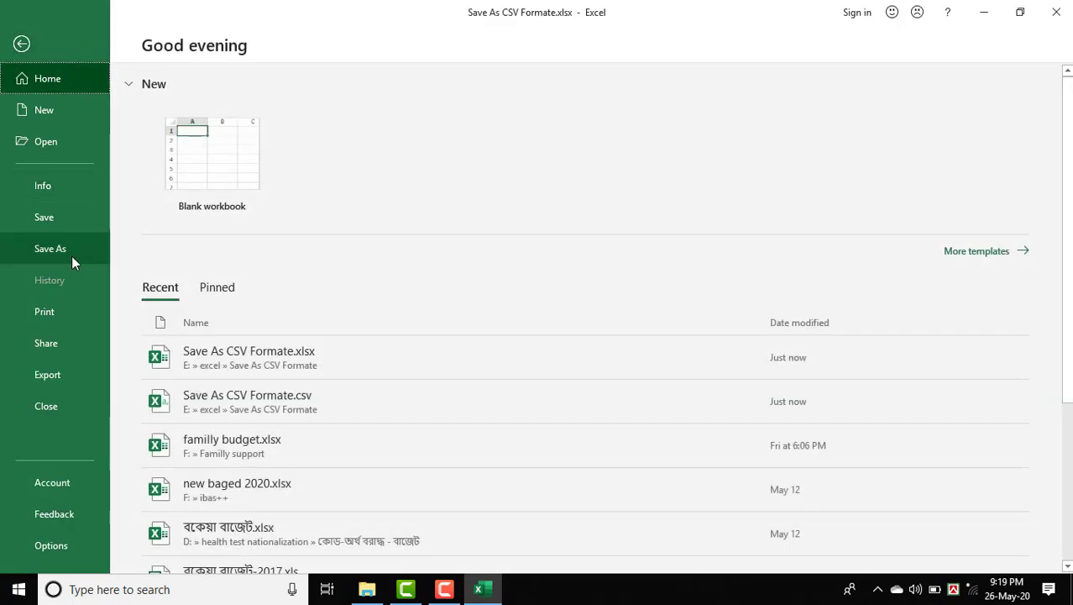
click(71, 255)
click(216, 279)
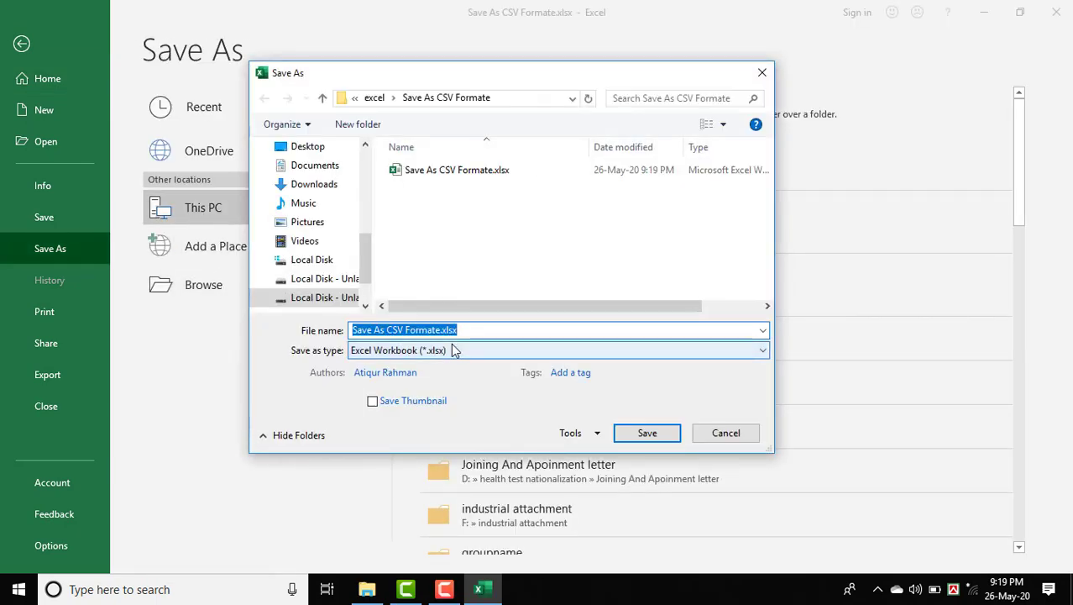
click(454, 350)
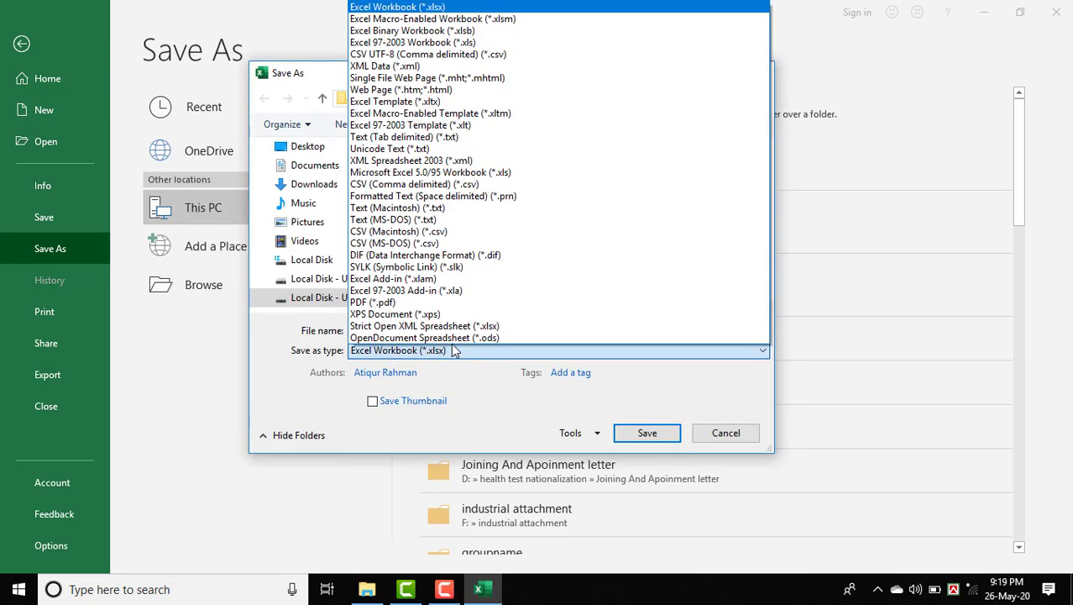
click(430, 185)
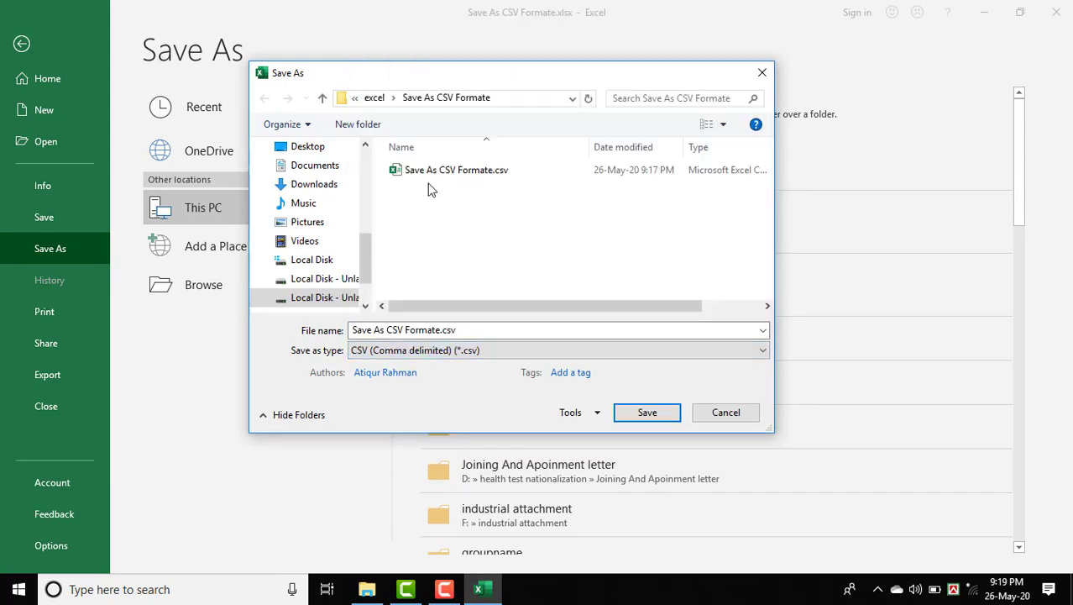
click(647, 414)
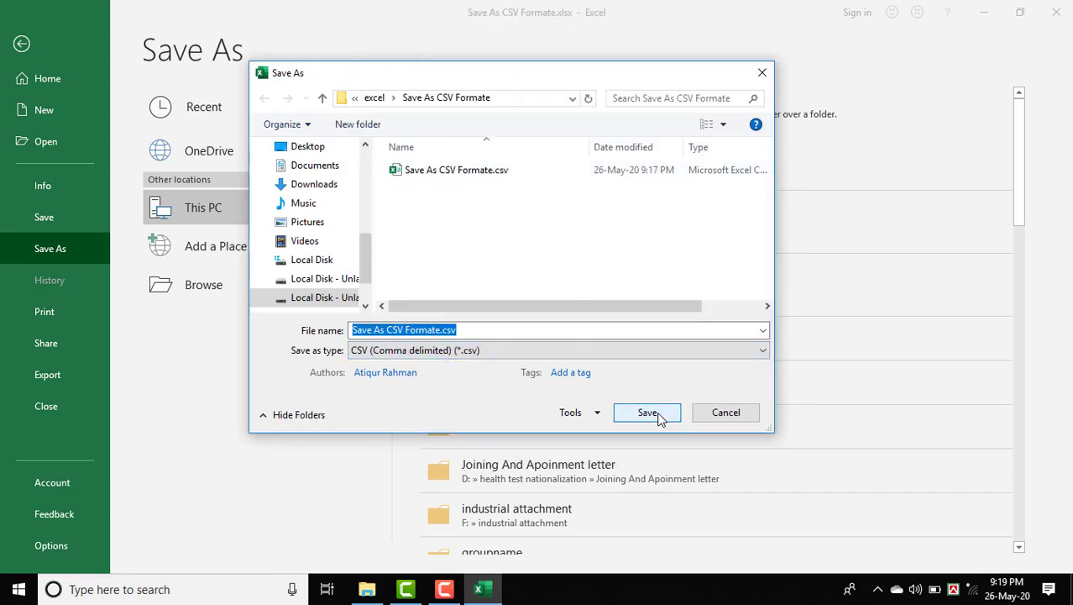
click(584, 295)
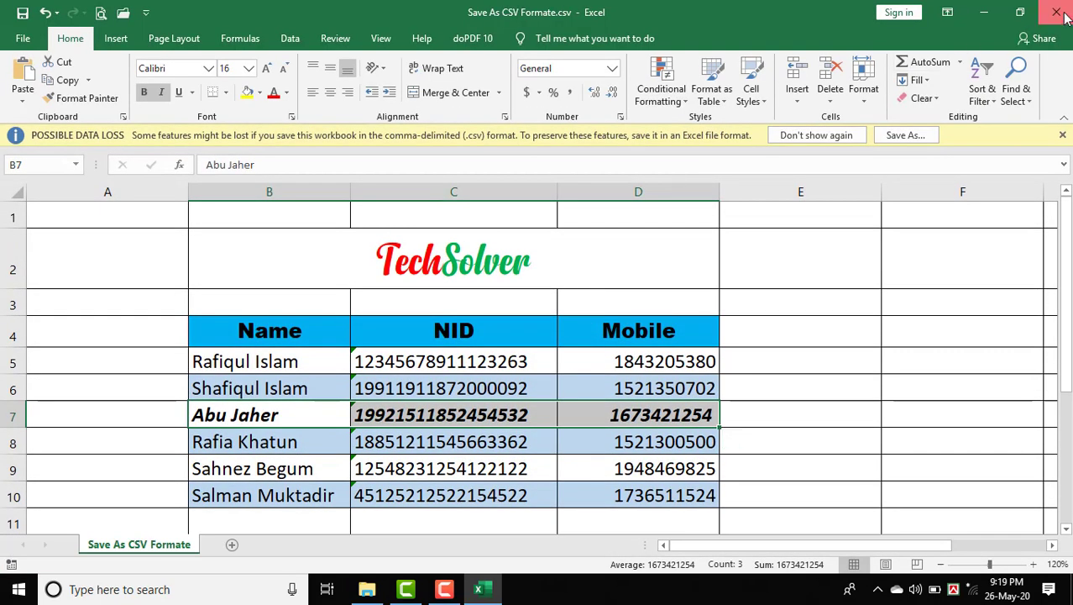
click(1055, 12)
click(380, 198)
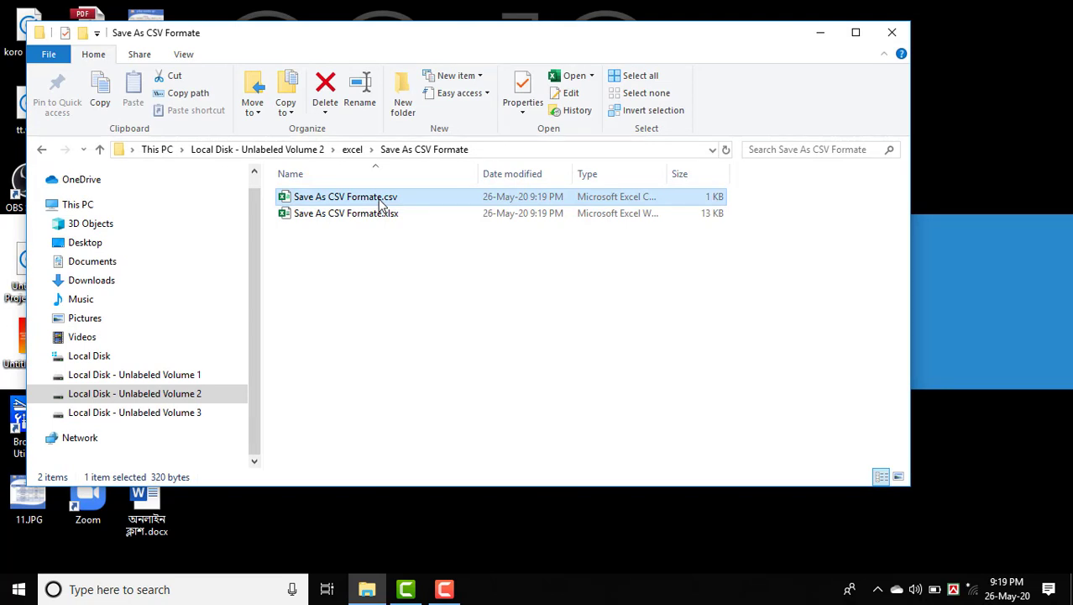
double_click(378, 200)
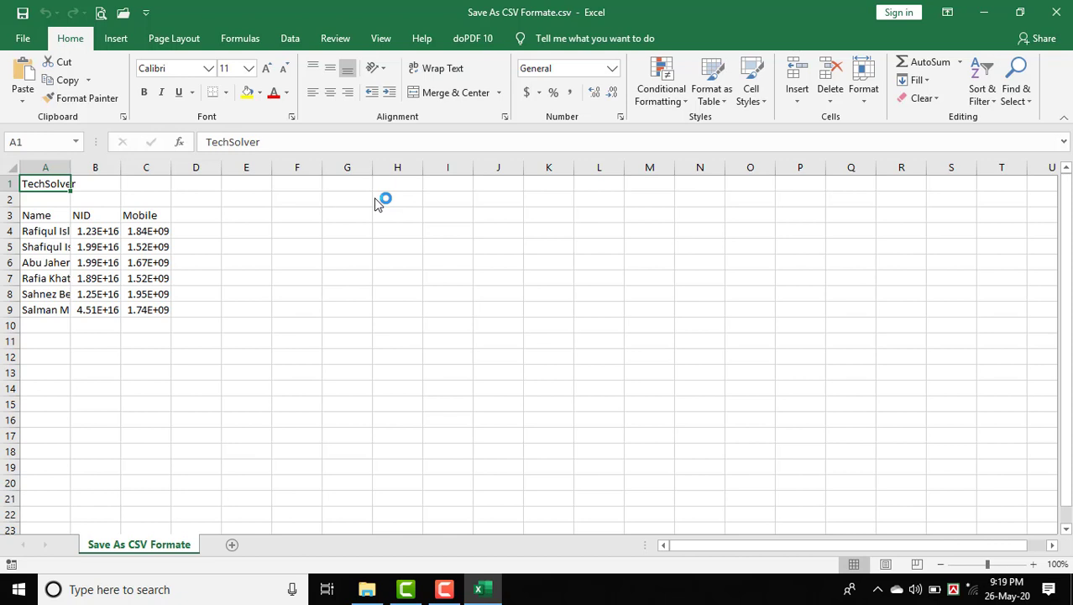
click(1055, 13)
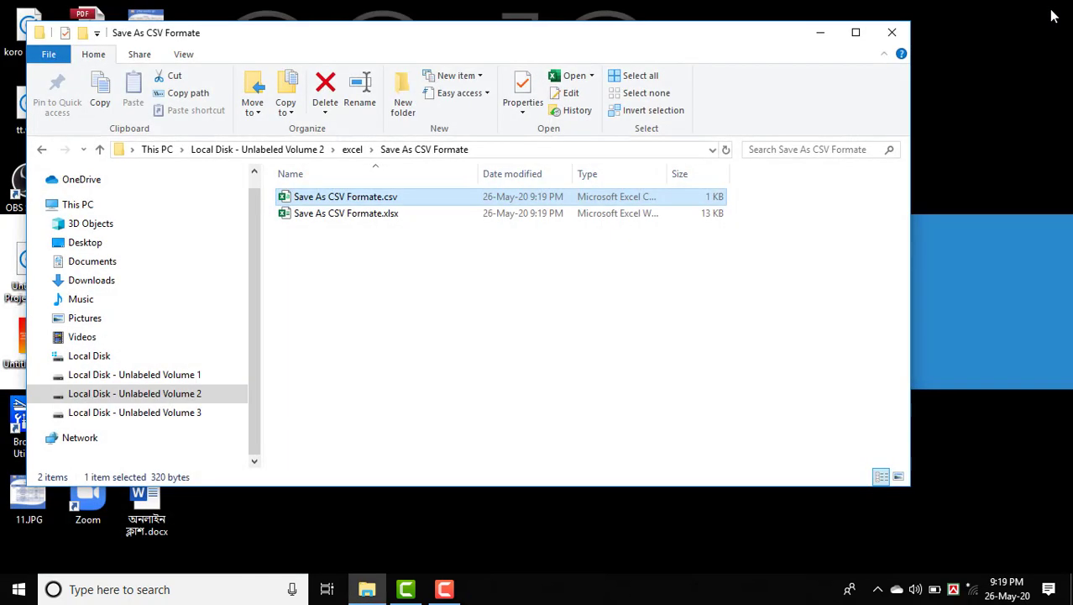